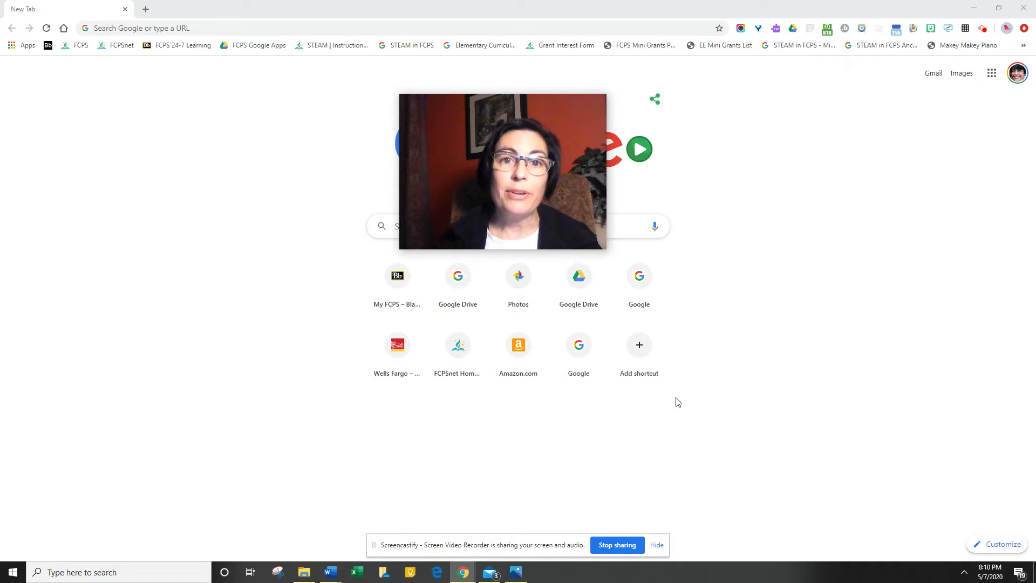
mouse_move(547, 247)
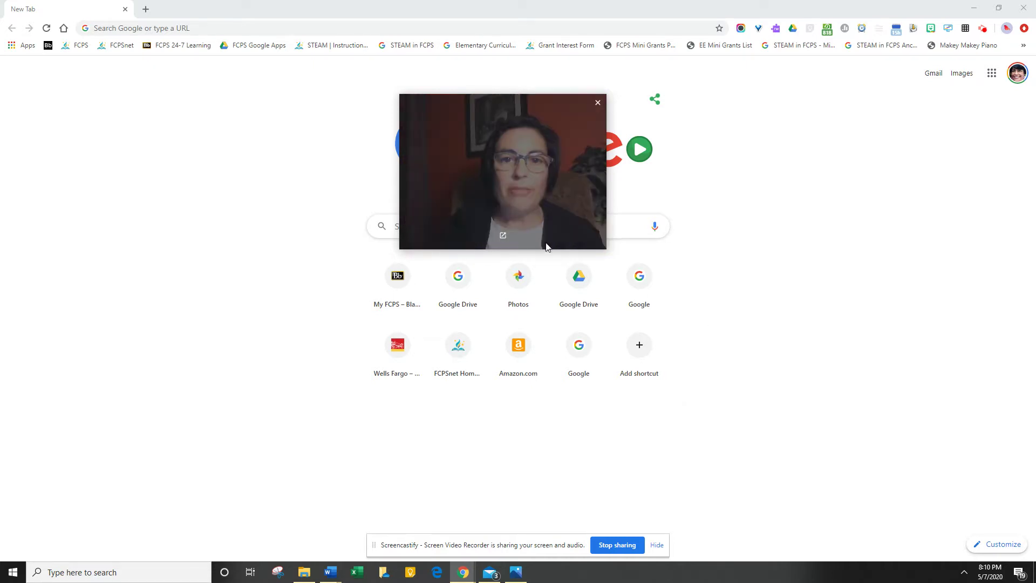
mouse_move(501, 187)
mouse_down()
mouse_move(850, 433)
mouse_move(892, 434)
mouse_move(926, 458)
mouse_up()
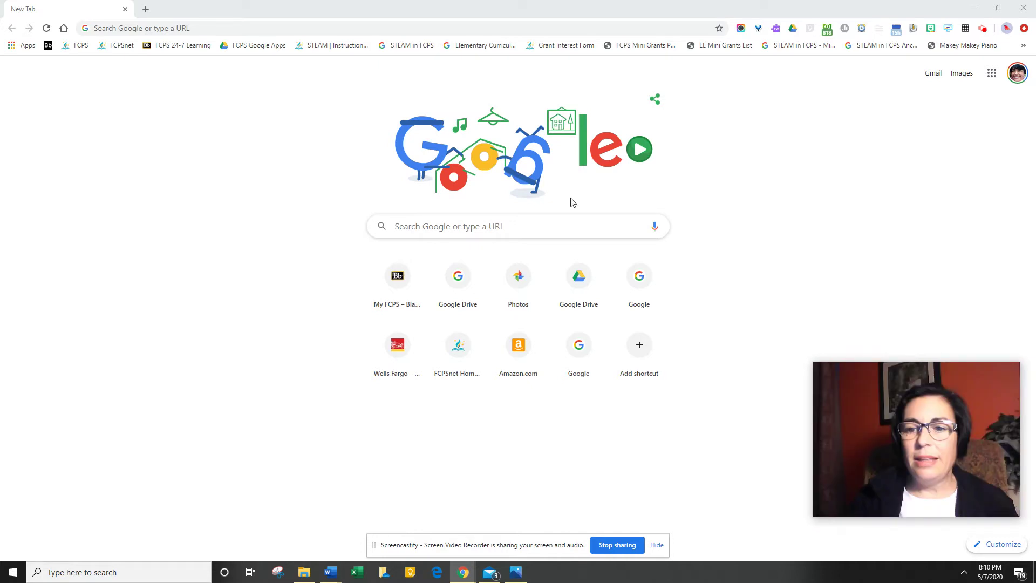
click(140, 30)
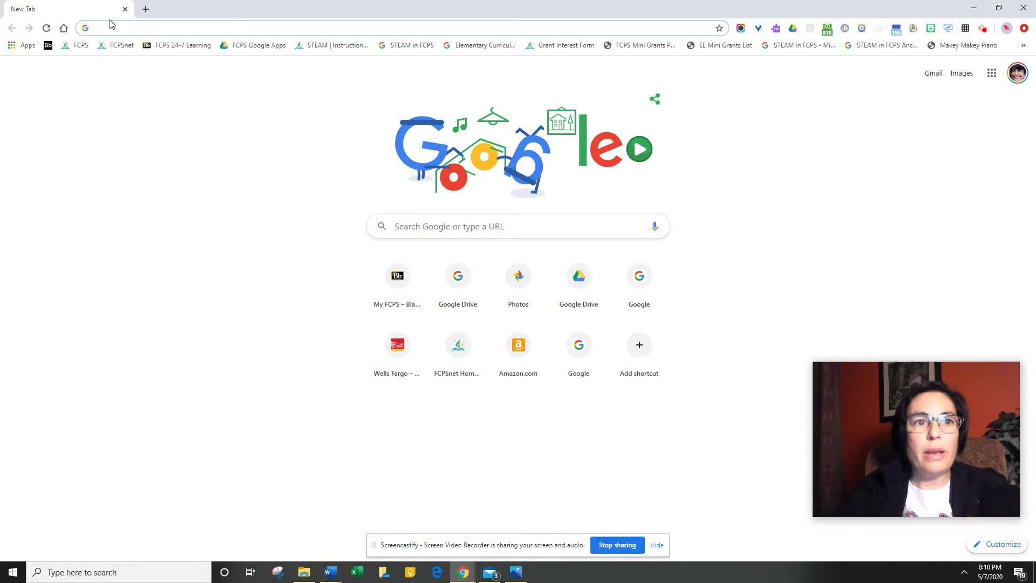
text(https:)
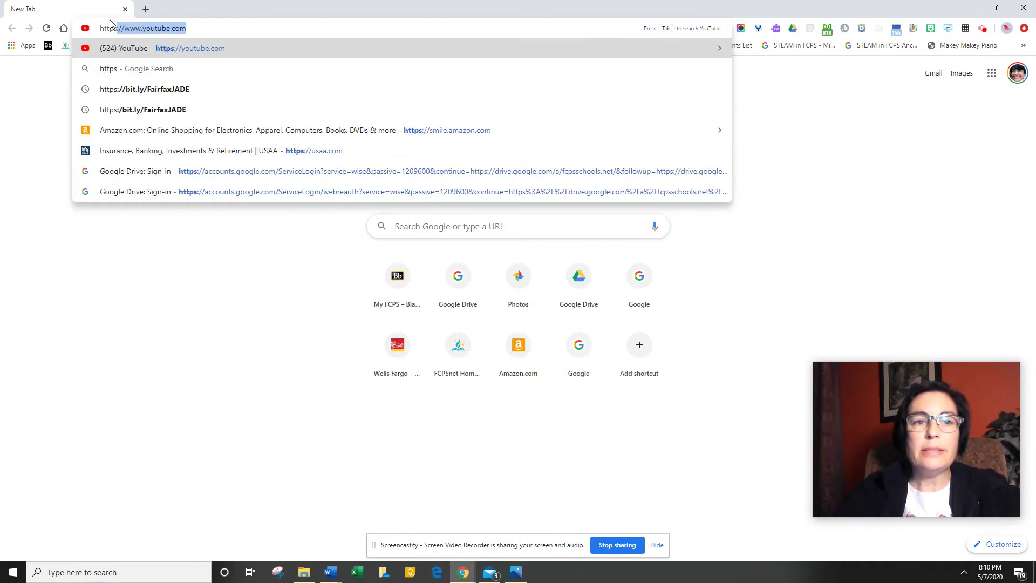
text(//)
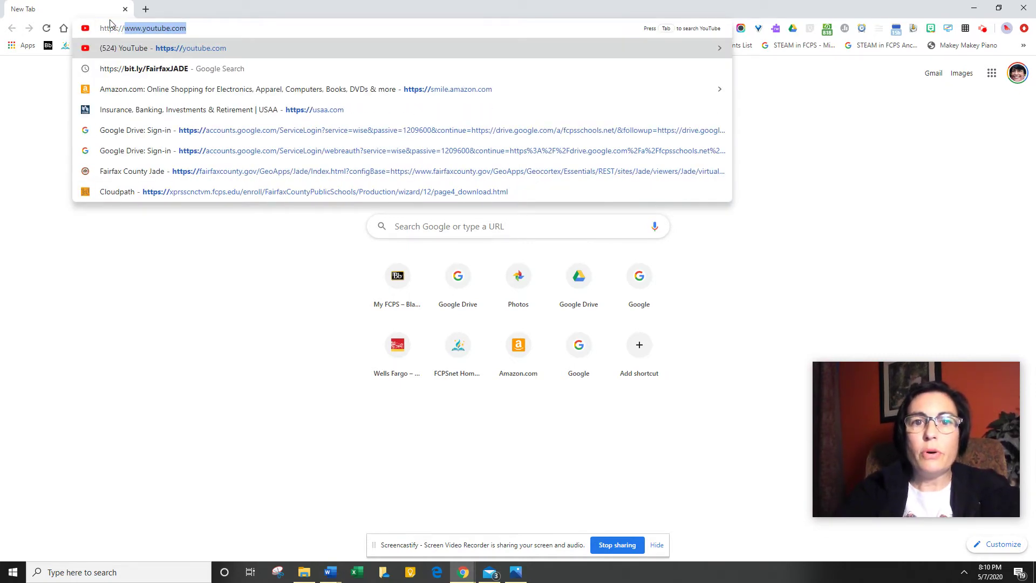
text(b)
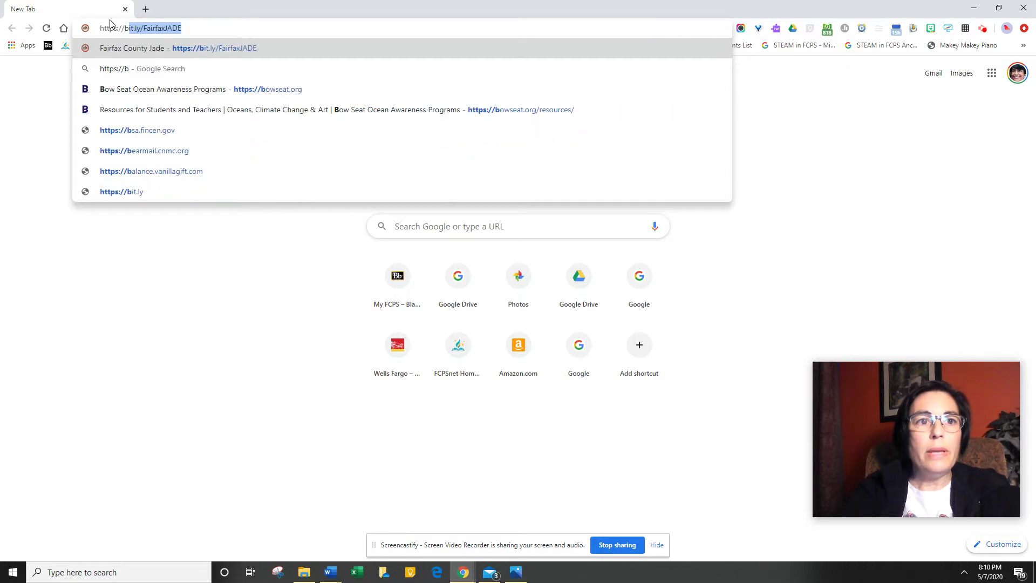
text(it.ly)
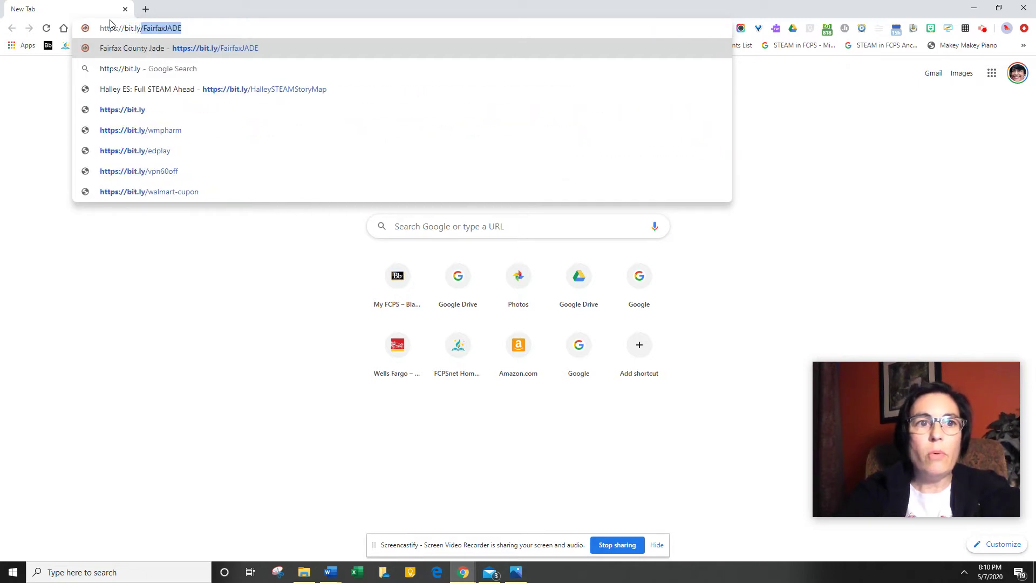
text(/)
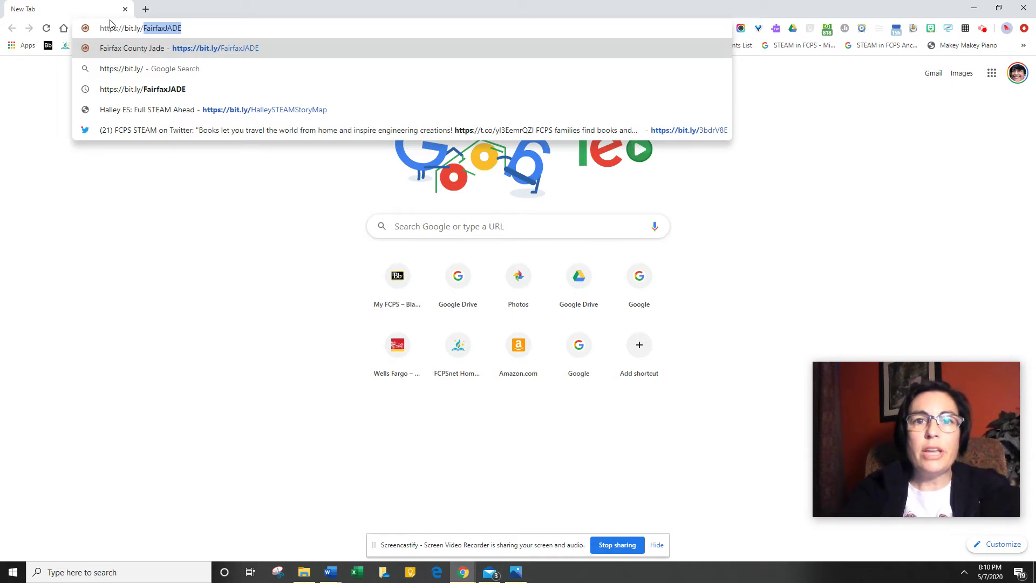
text(F)
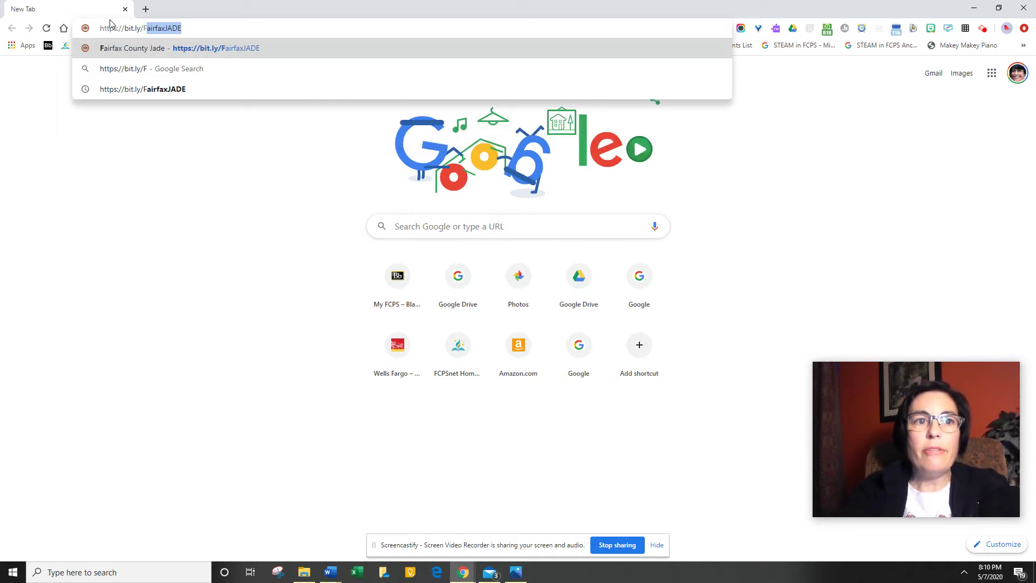
text(airf)
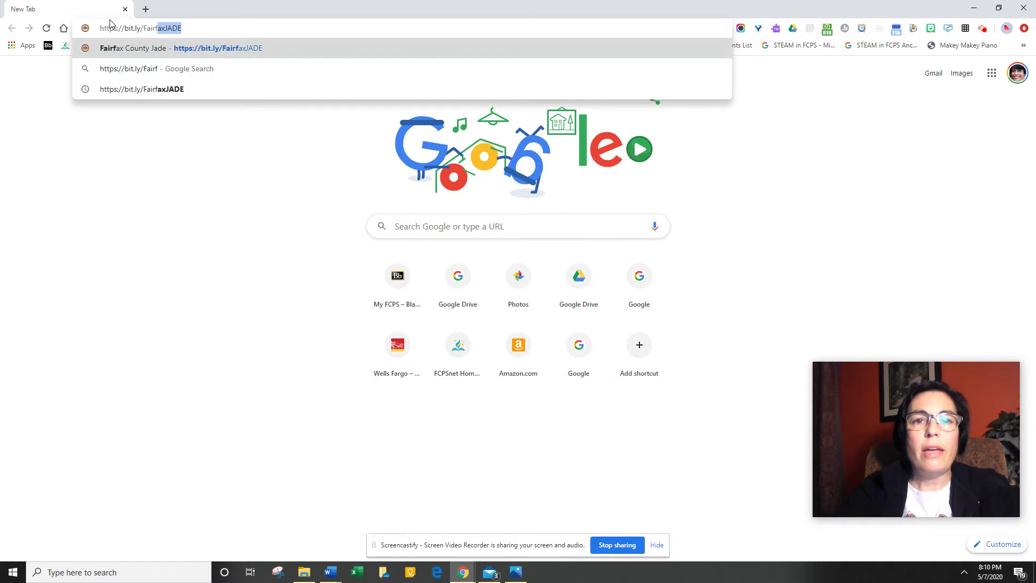
text(ax)
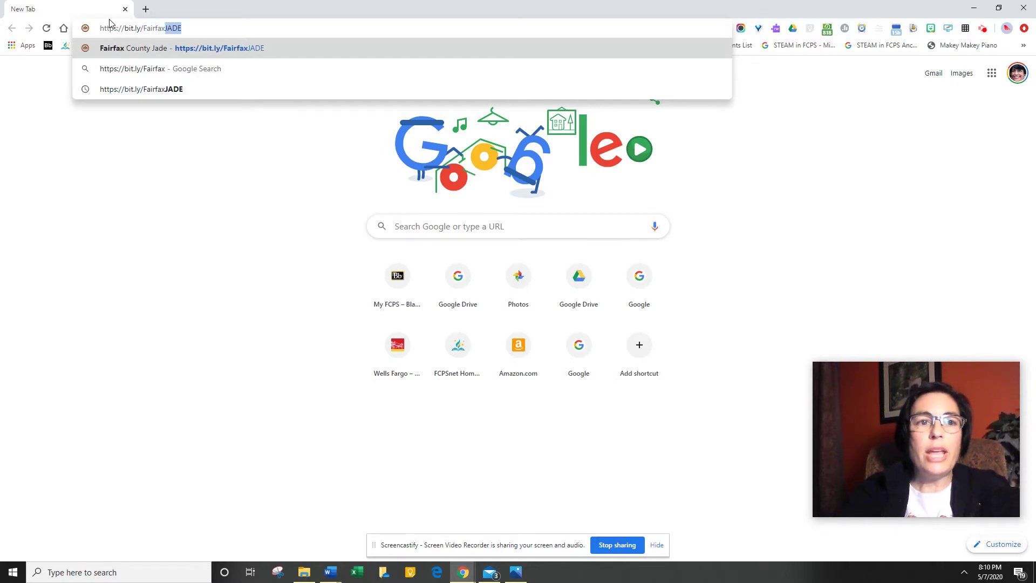
text(JADE)
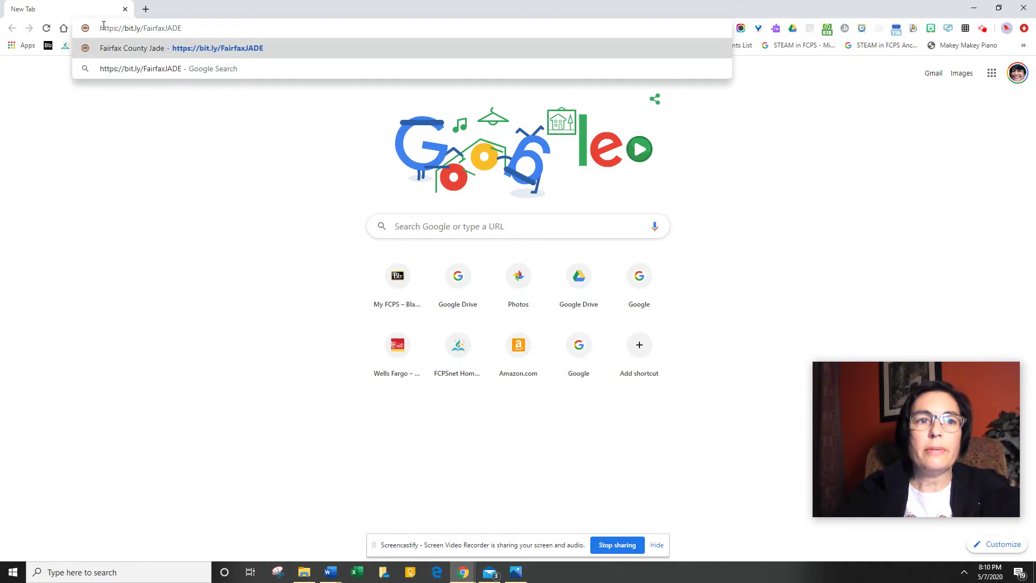
key(Return)
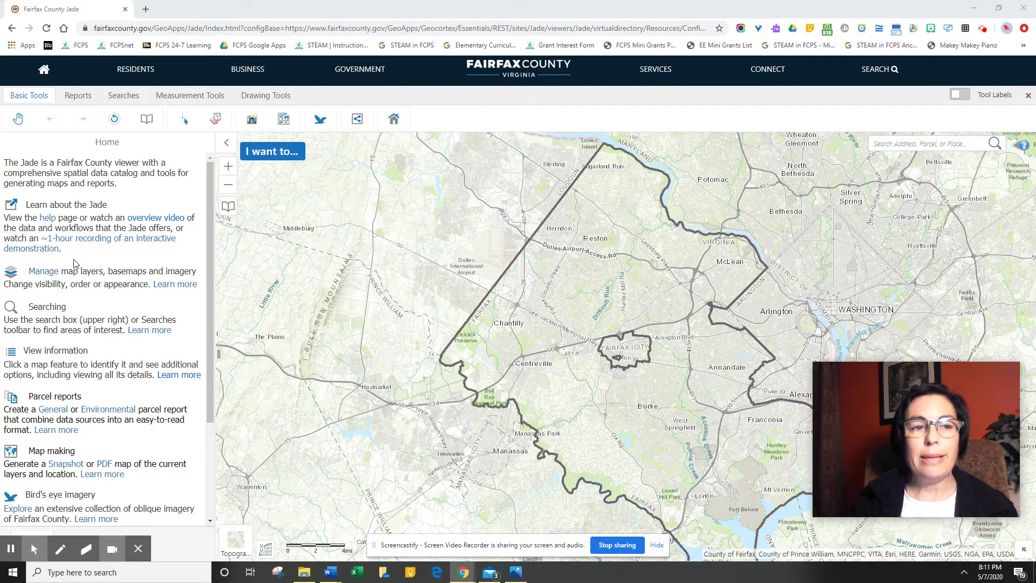
Open the management list of map layers, basemaps and imagery, and expand the Community layer group.
click(47, 272)
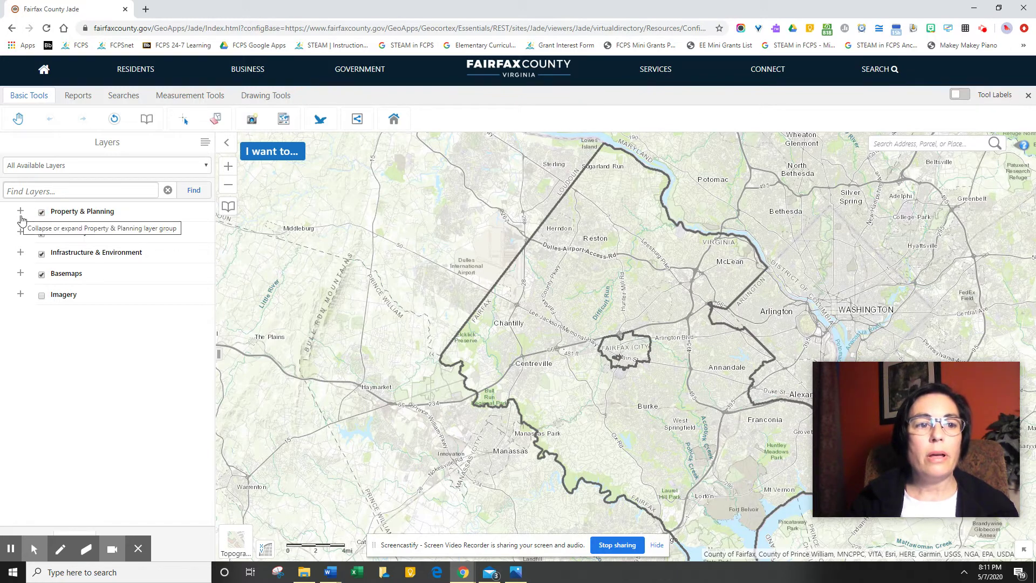
click(20, 237)
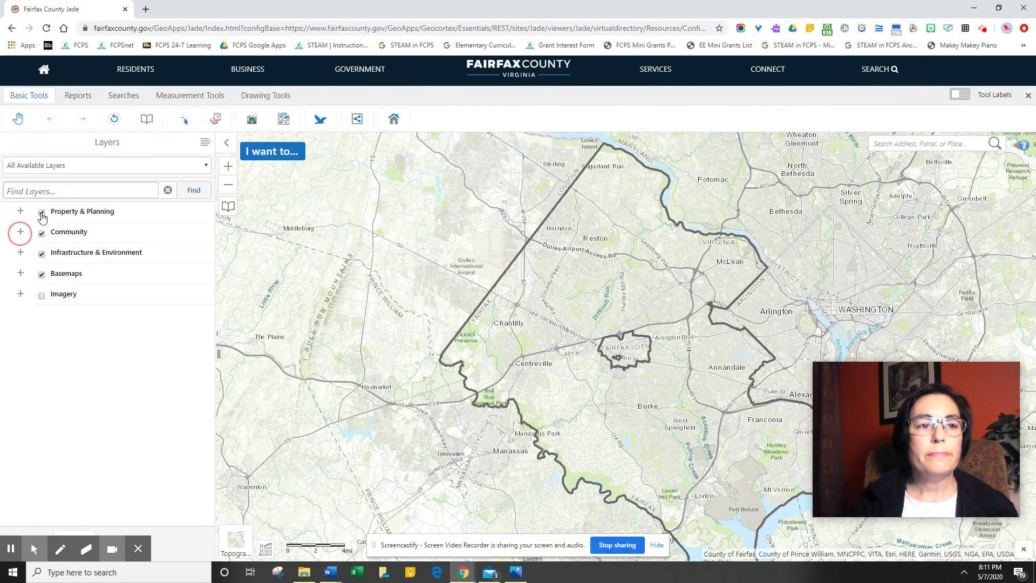
click(20, 240)
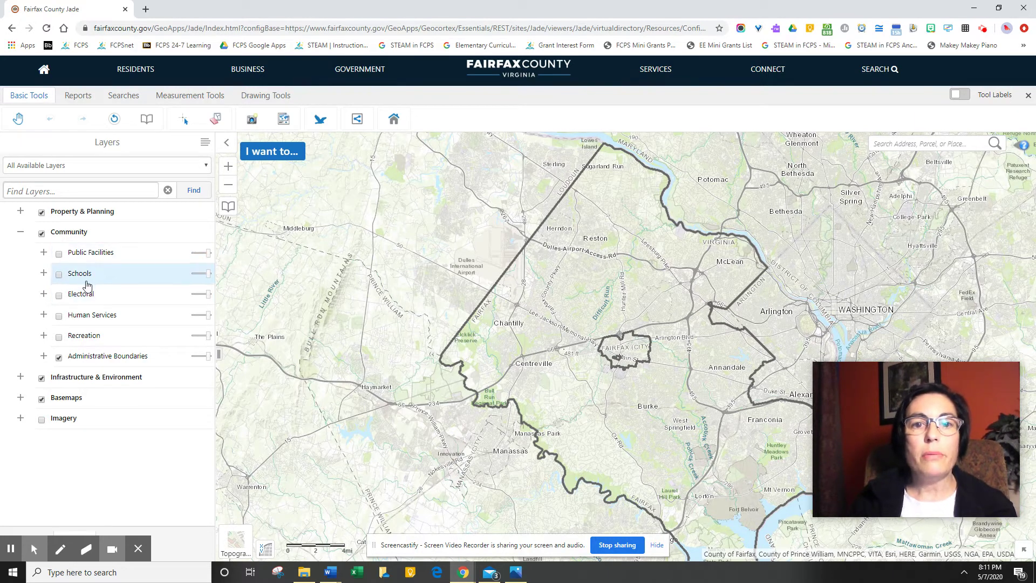
Expand the Schools layers, switch them on and off again, and collapse the Community group.
click(44, 274)
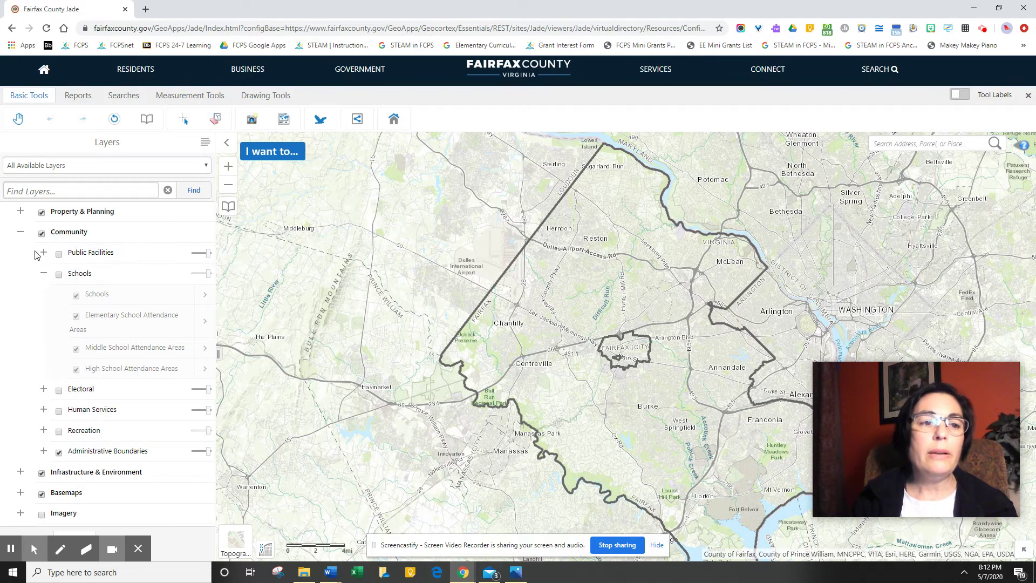
click(43, 274)
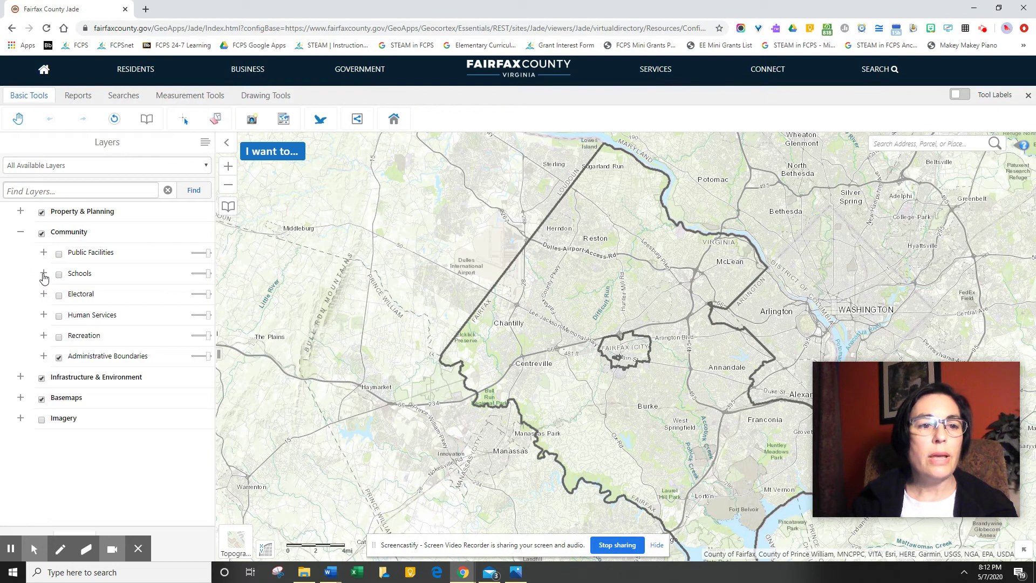
click(44, 273)
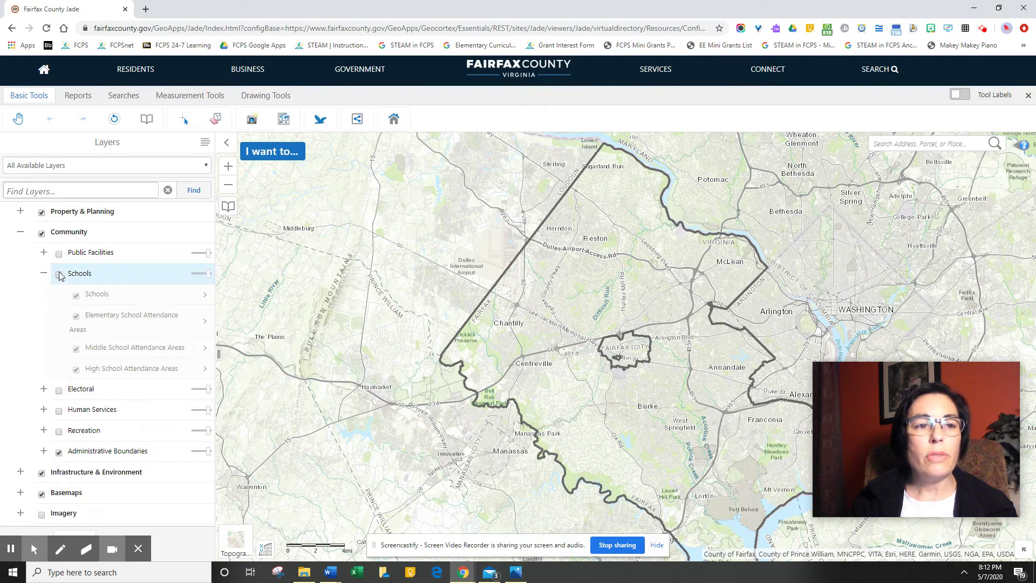
click(59, 276)
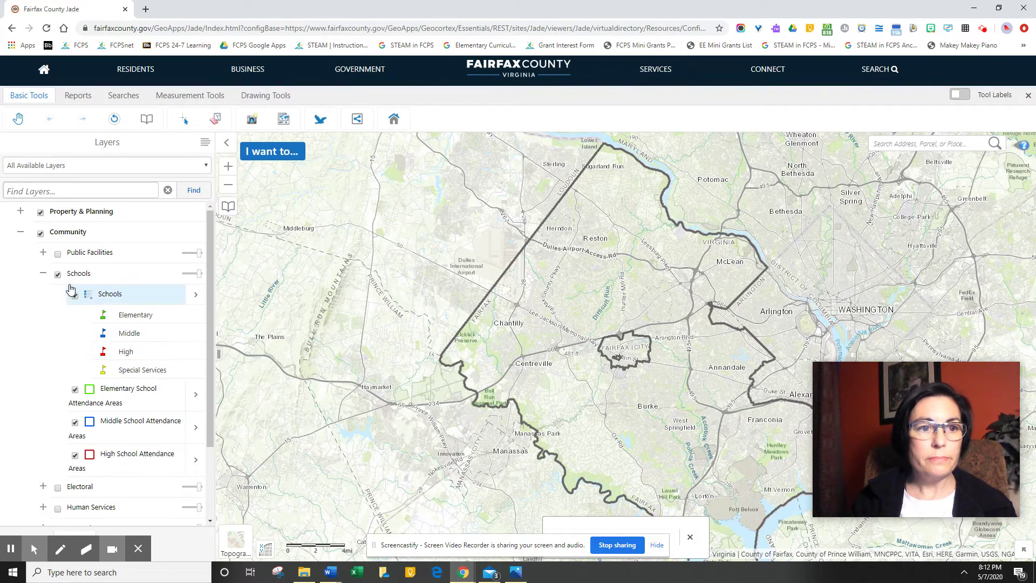
click(44, 276)
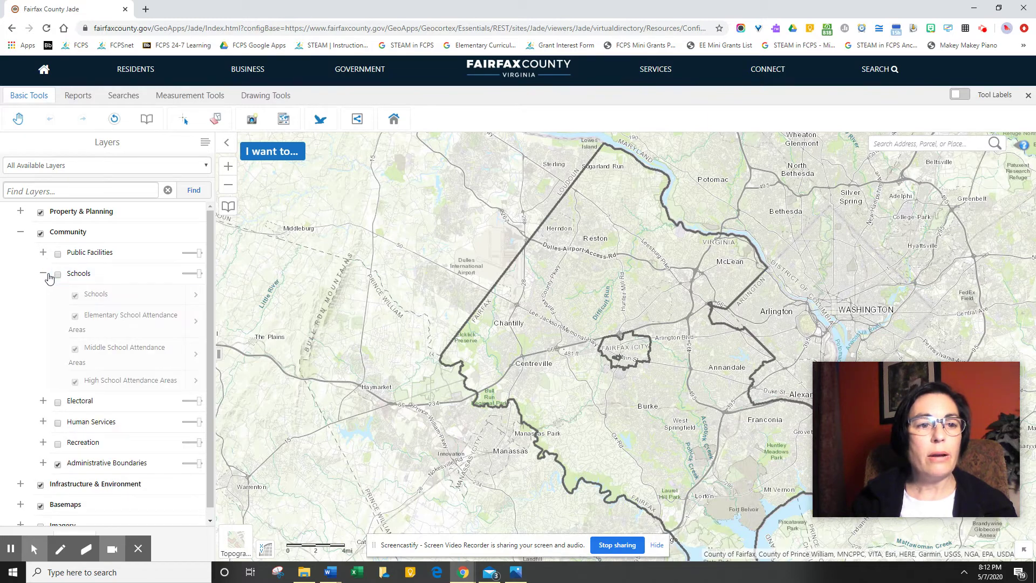
click(21, 234)
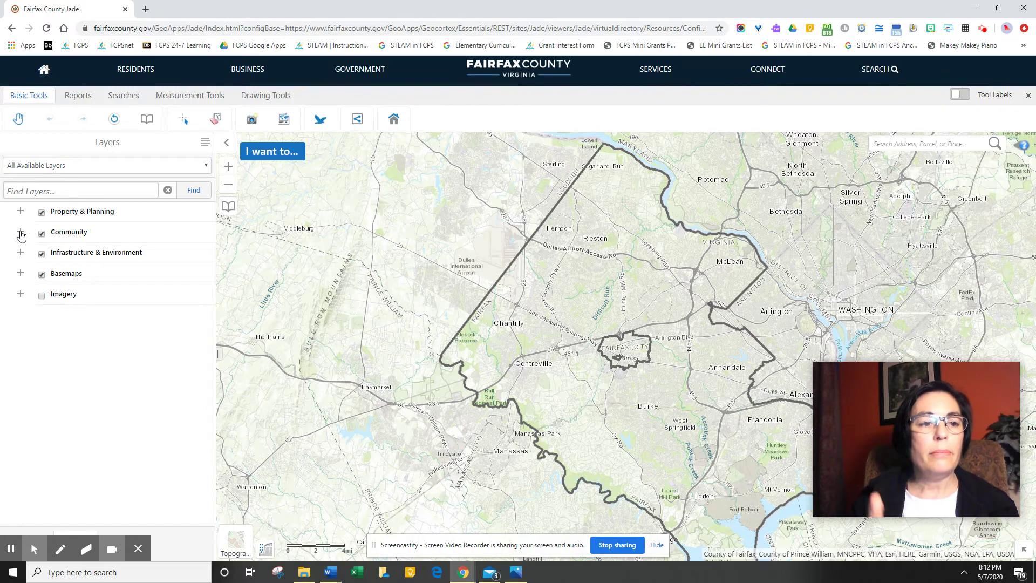
Hide the Property & Planning, Community, Infrastructure & Environment and Basemaps layers, and show the Imagery layer instead.
click(42, 212)
click(42, 233)
click(41, 254)
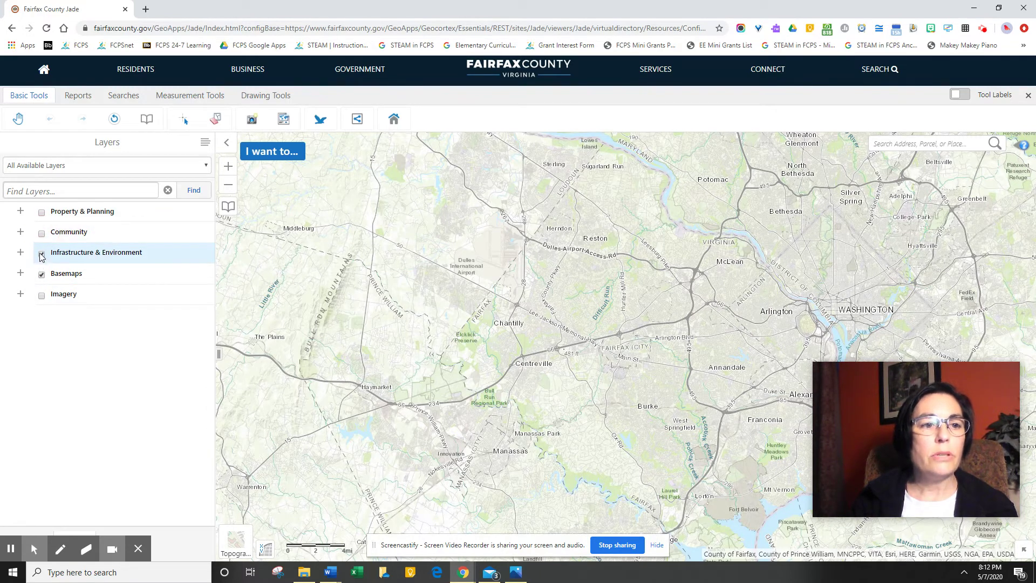
click(41, 275)
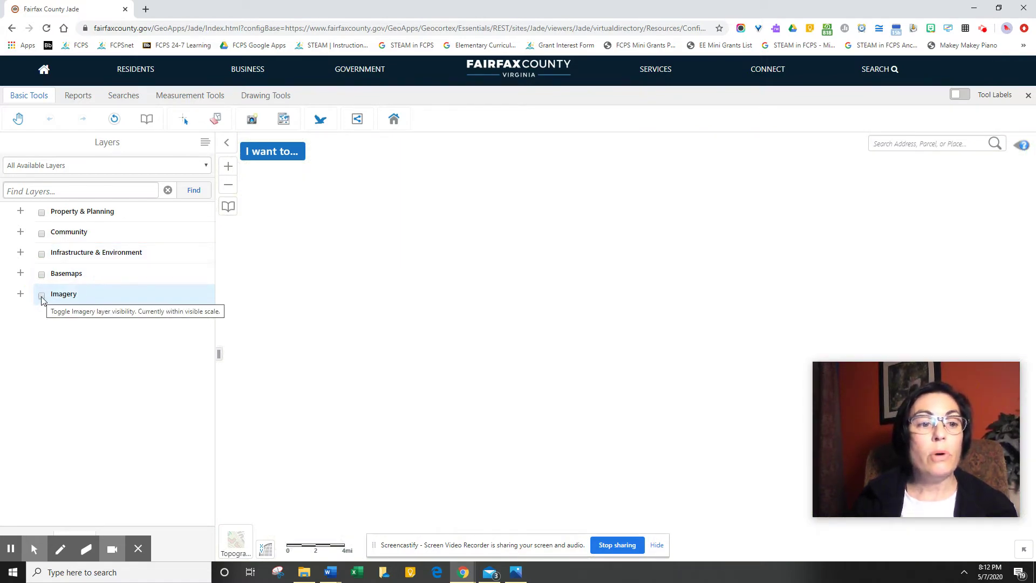
click(43, 296)
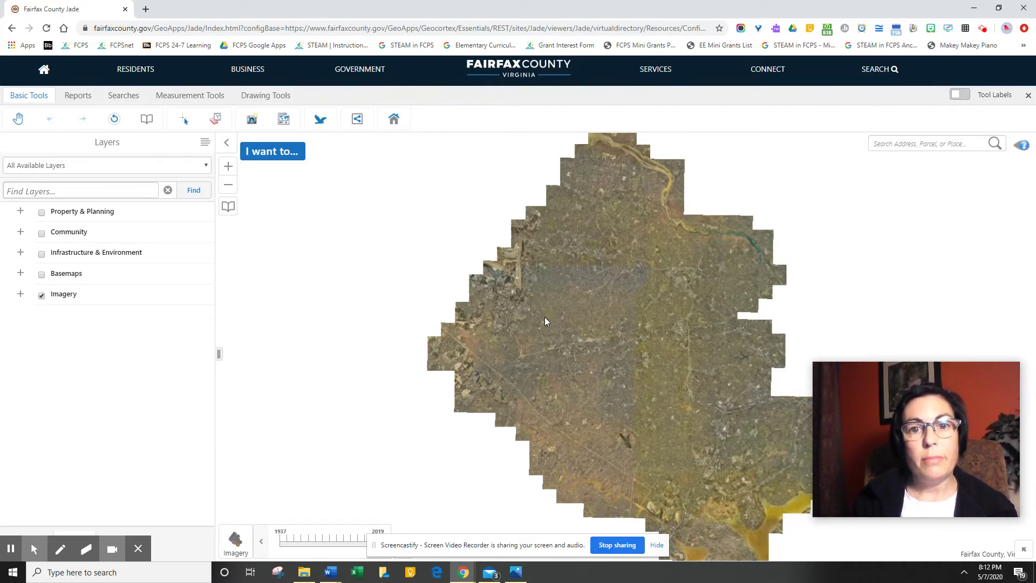
drag(601, 346, 542, 335)
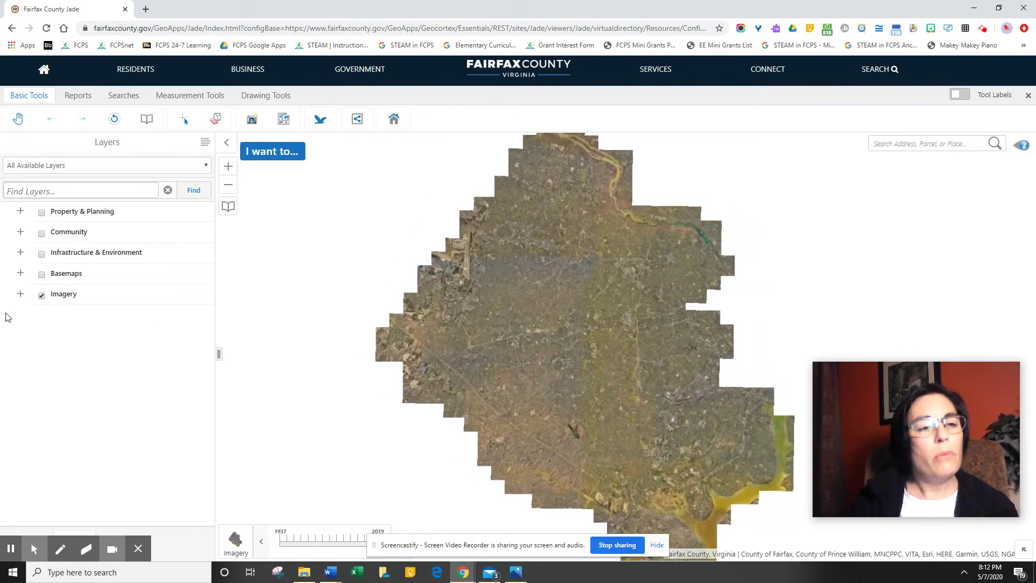
Expand the Imagery group and turn on the 2013, 2011, 2009, 2002, 1990, 1960, 1953 and 1937 aerial imagery in addition to 2019.
click(20, 295)
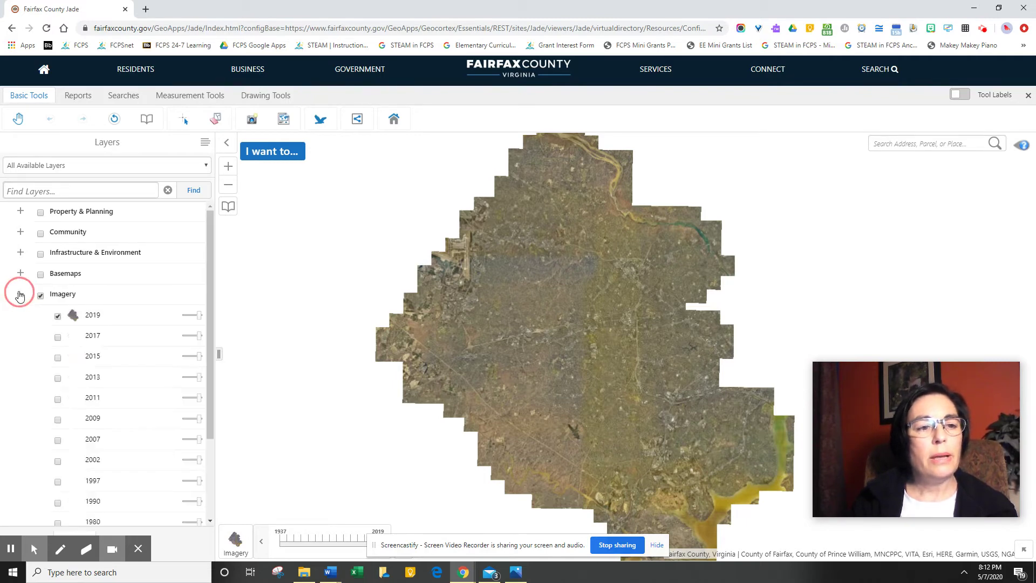
scroll(128, 427, down, 5)
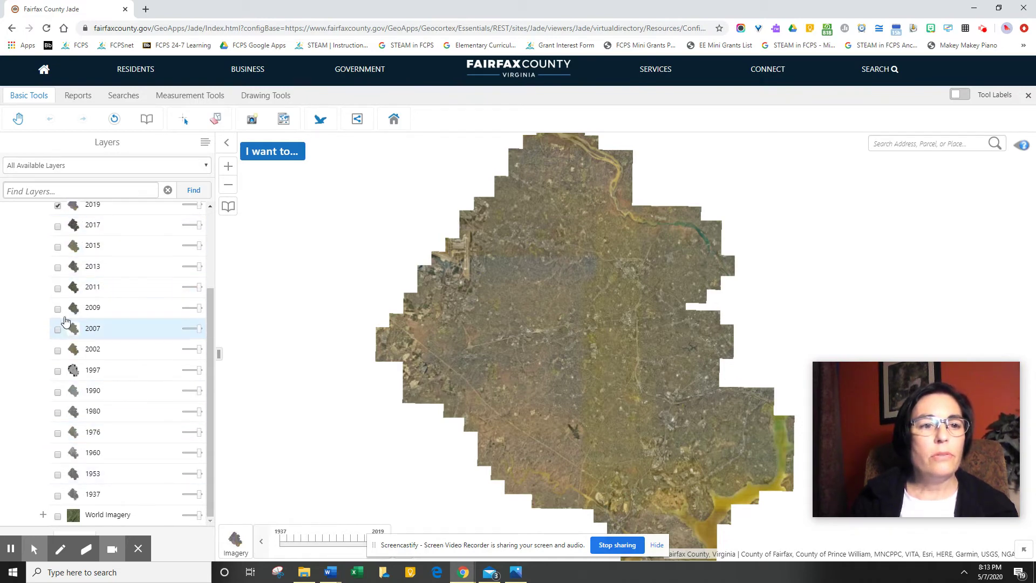
click(57, 268)
click(58, 288)
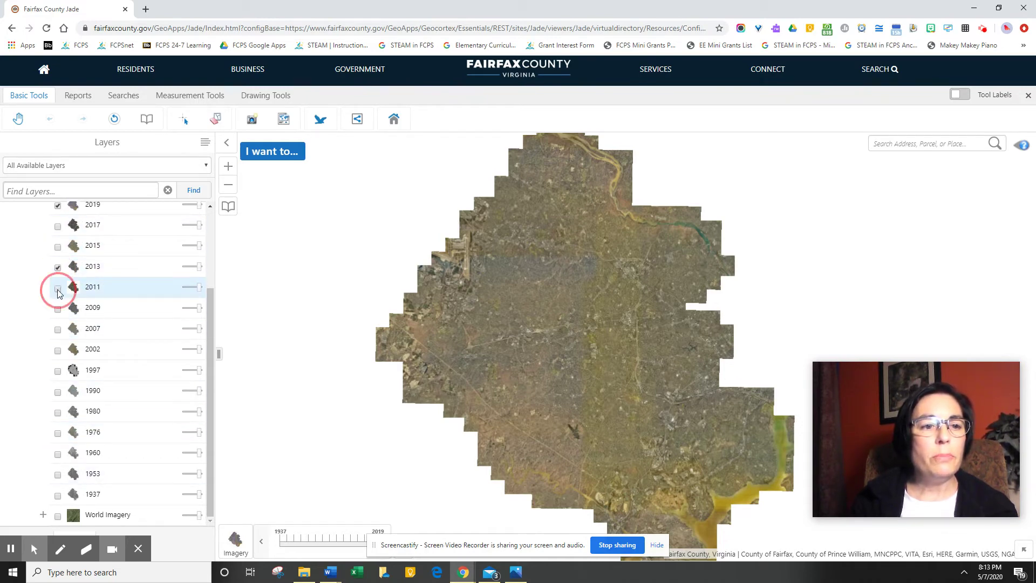
click(57, 308)
click(58, 349)
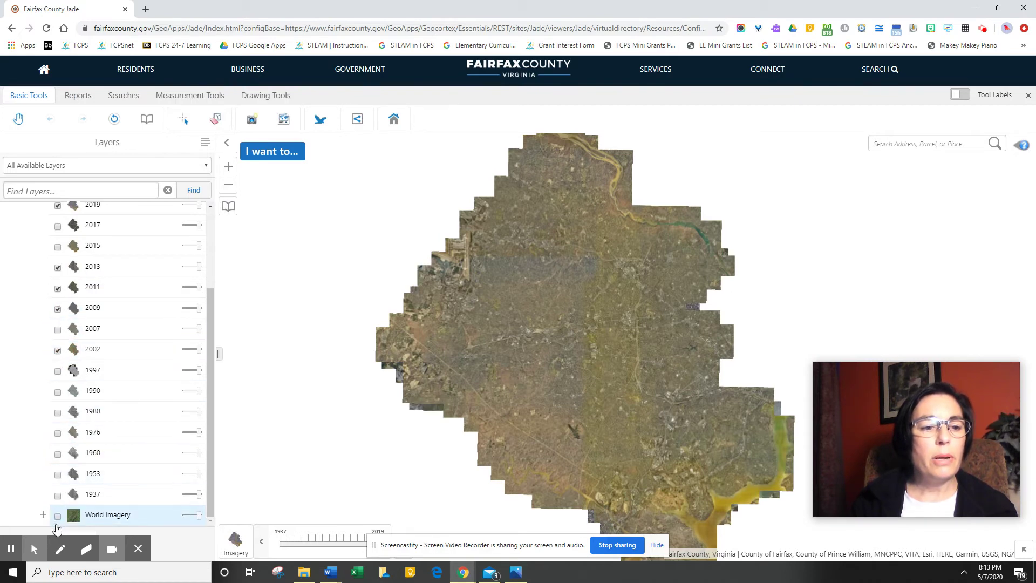
click(58, 496)
click(59, 475)
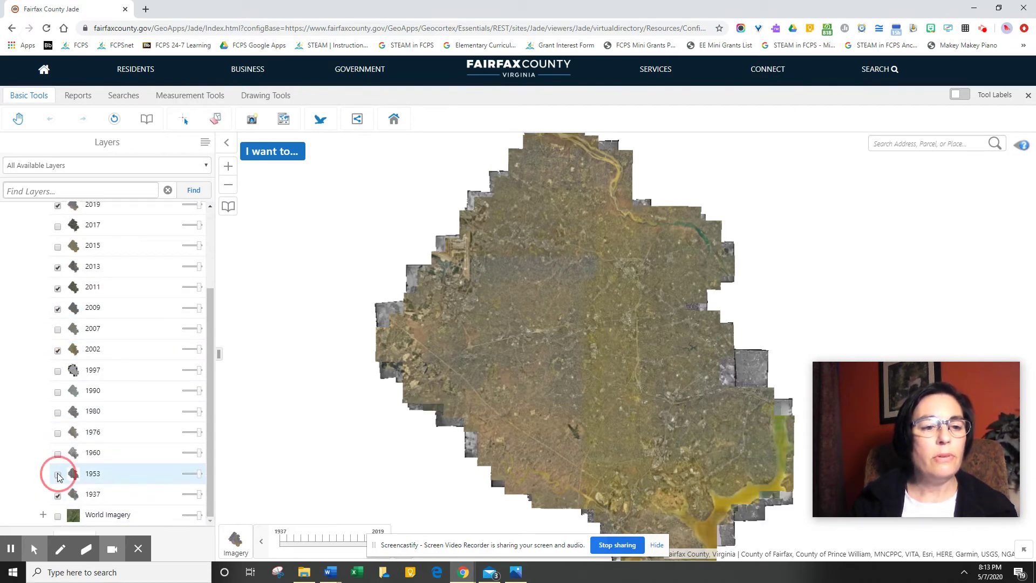
click(57, 454)
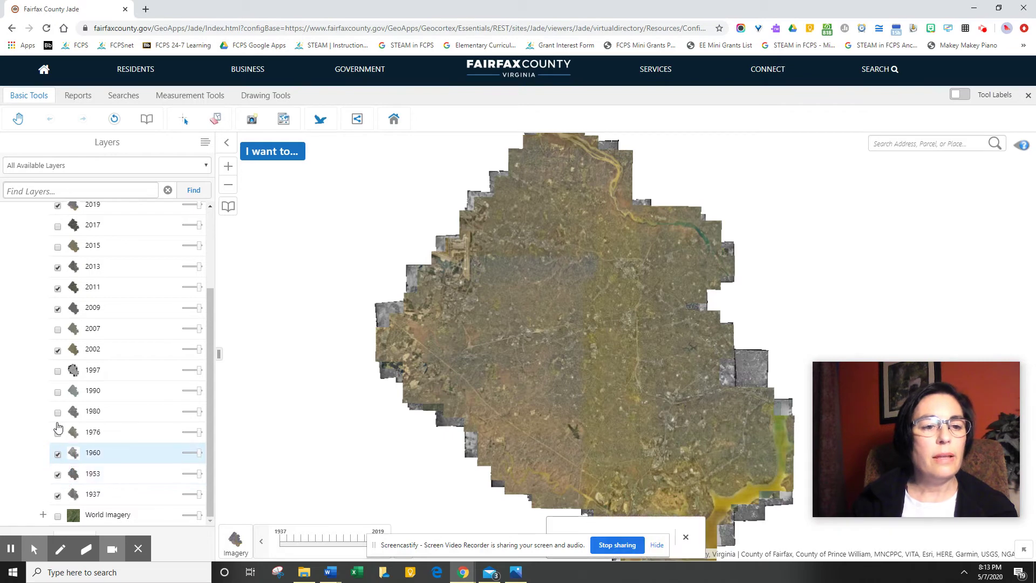
click(58, 392)
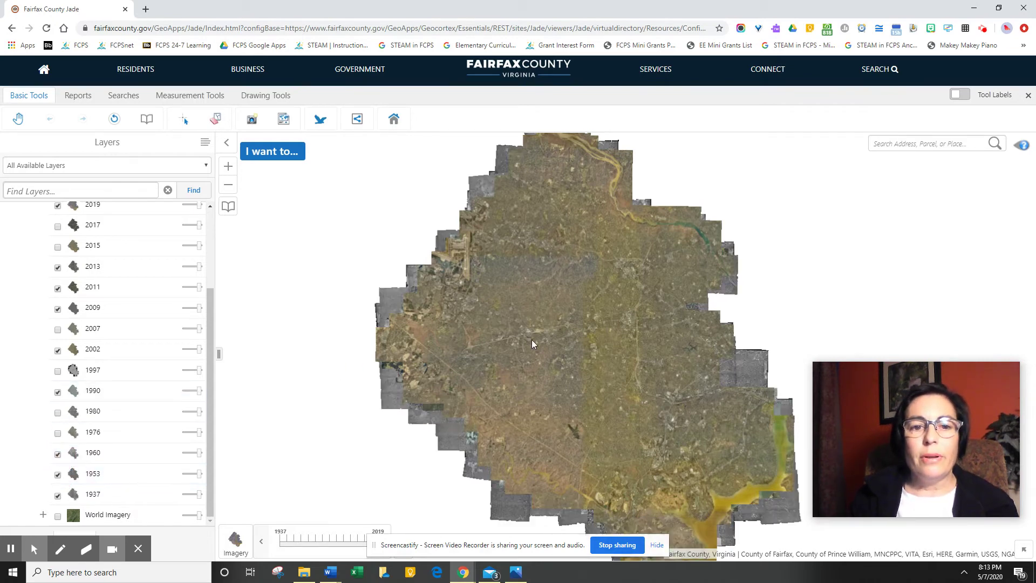
Hide the screen-sharing bar that covers the imagery timeline below the map.
drag(532, 340, 519, 317)
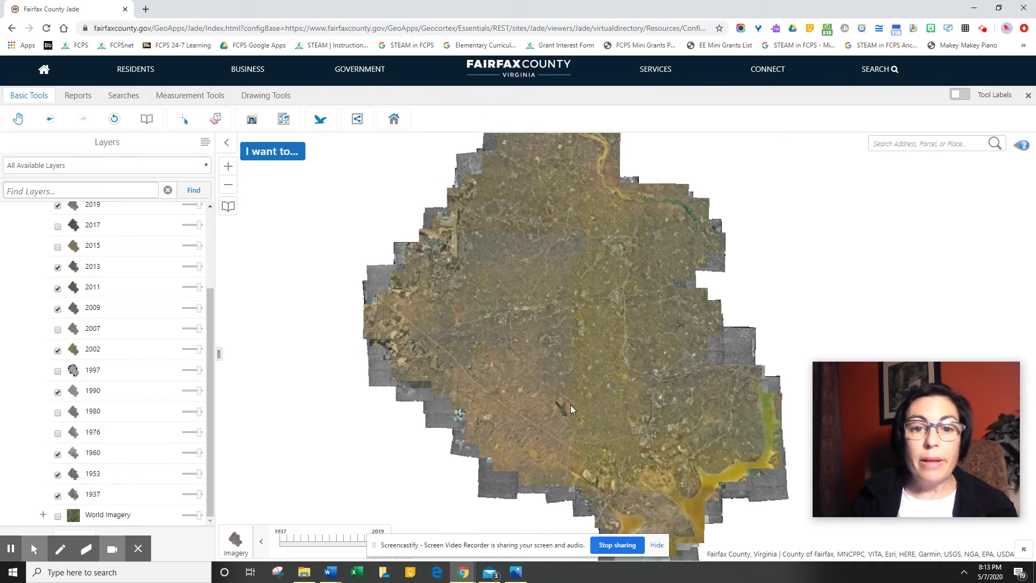
click(659, 545)
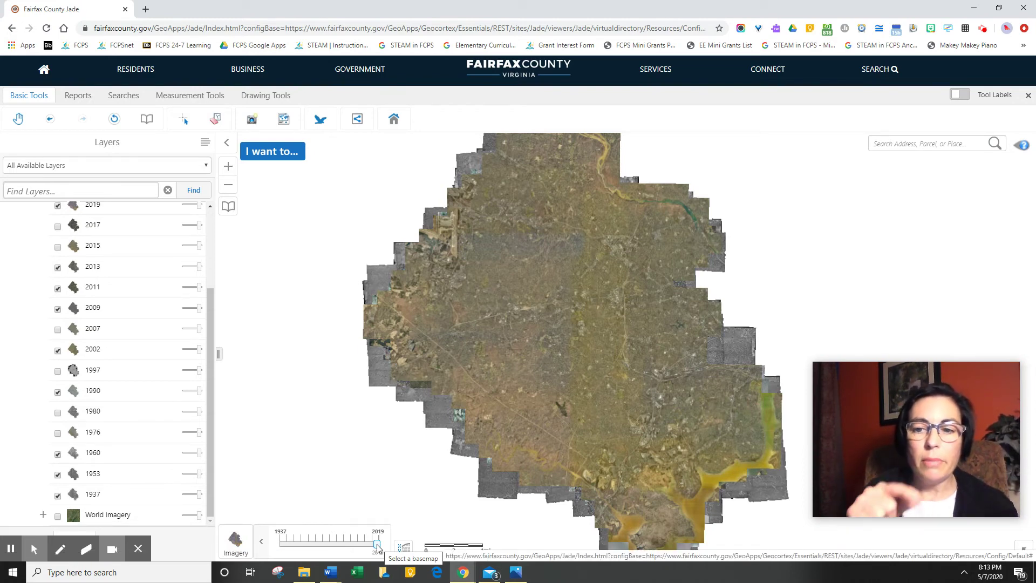
Set the imagery timeline back to 1937 and enlarge the map until individual fields and roads can be examined.
drag(377, 546, 273, 550)
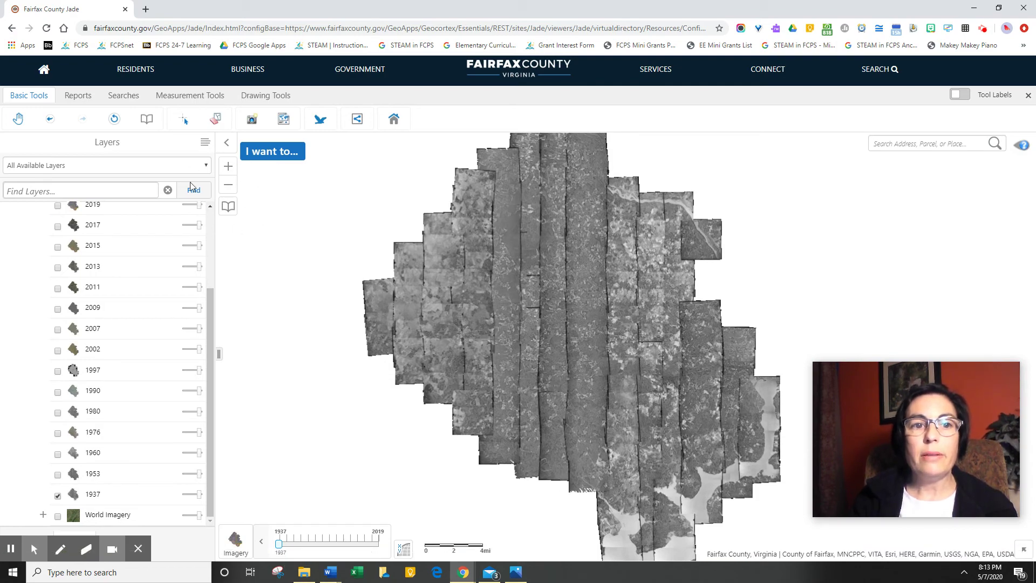
click(228, 170)
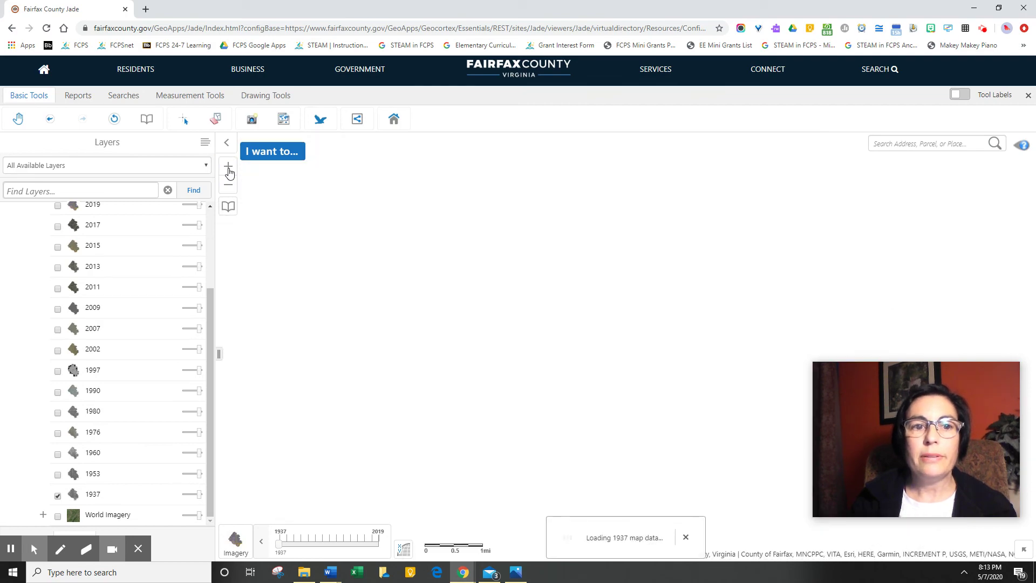
click(229, 171)
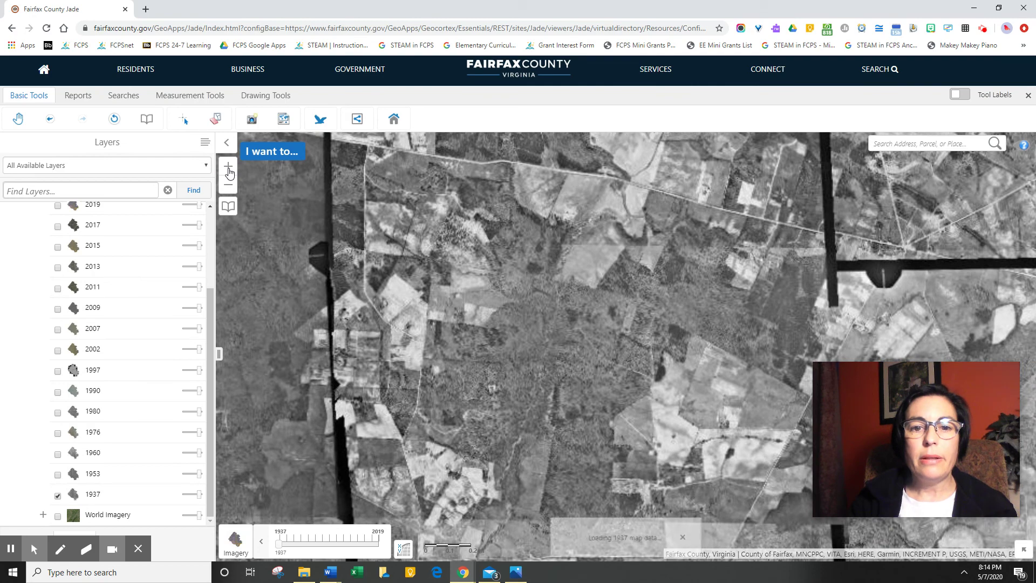
click(229, 171)
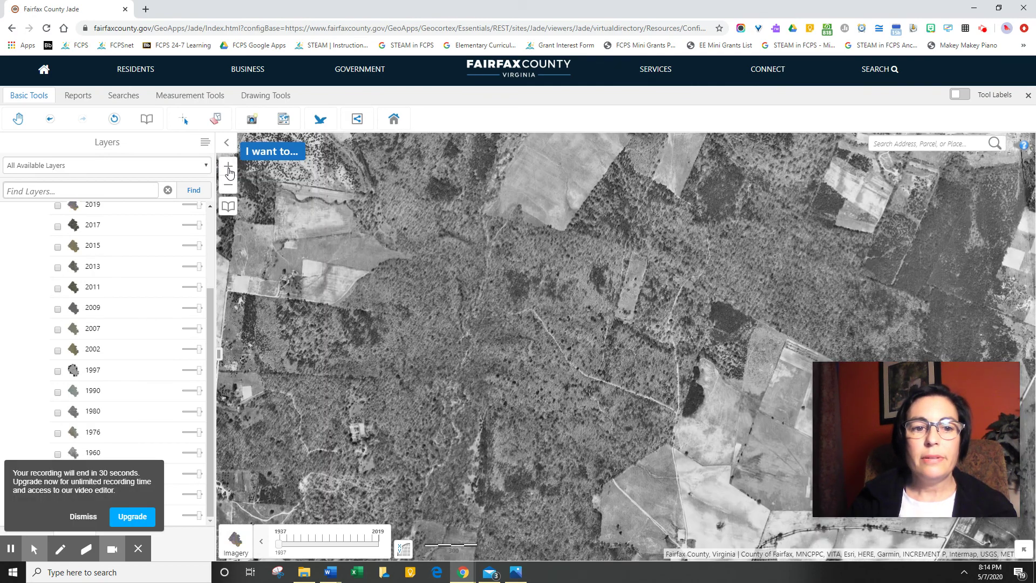
click(228, 168)
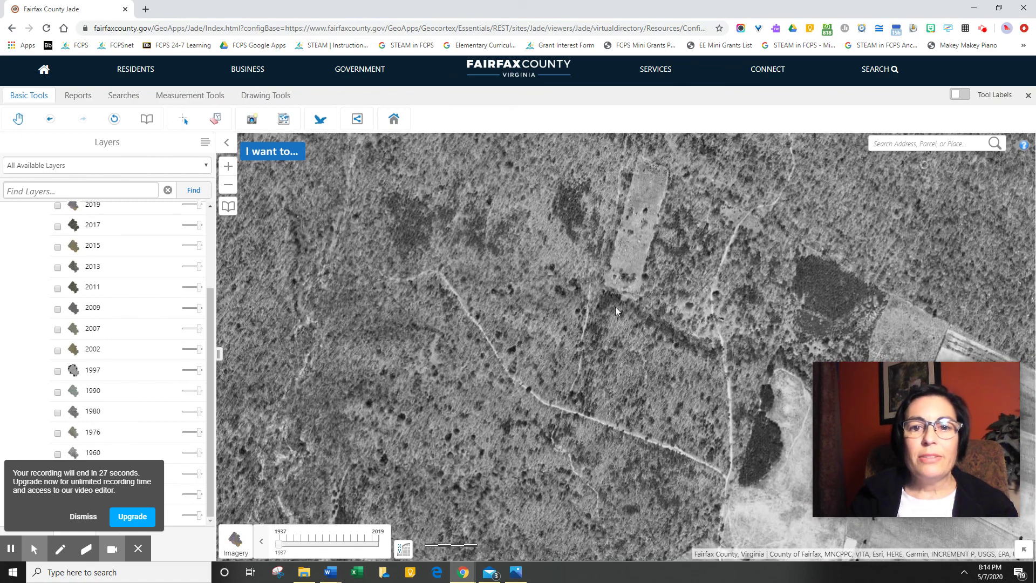
click(33, 549)
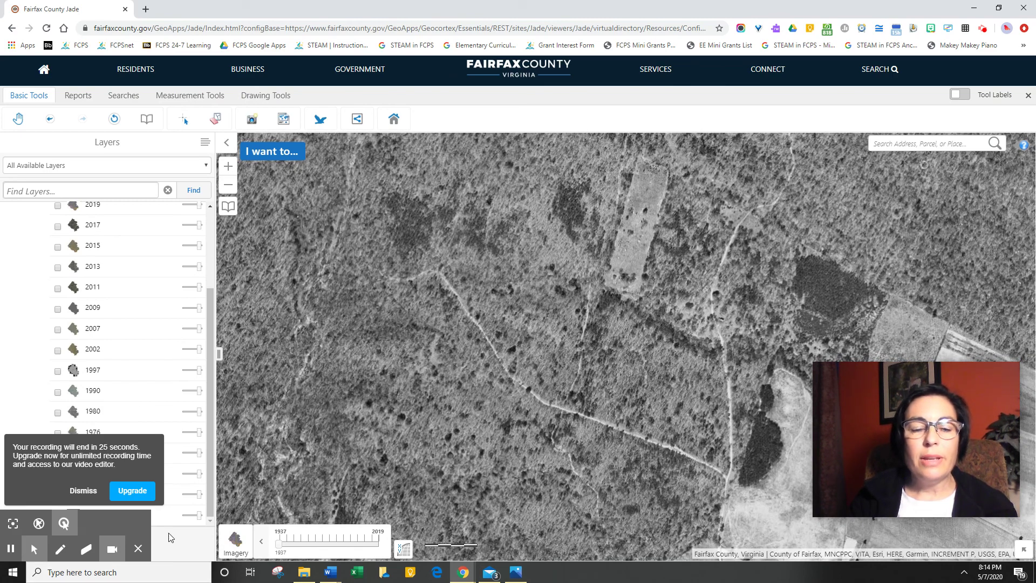